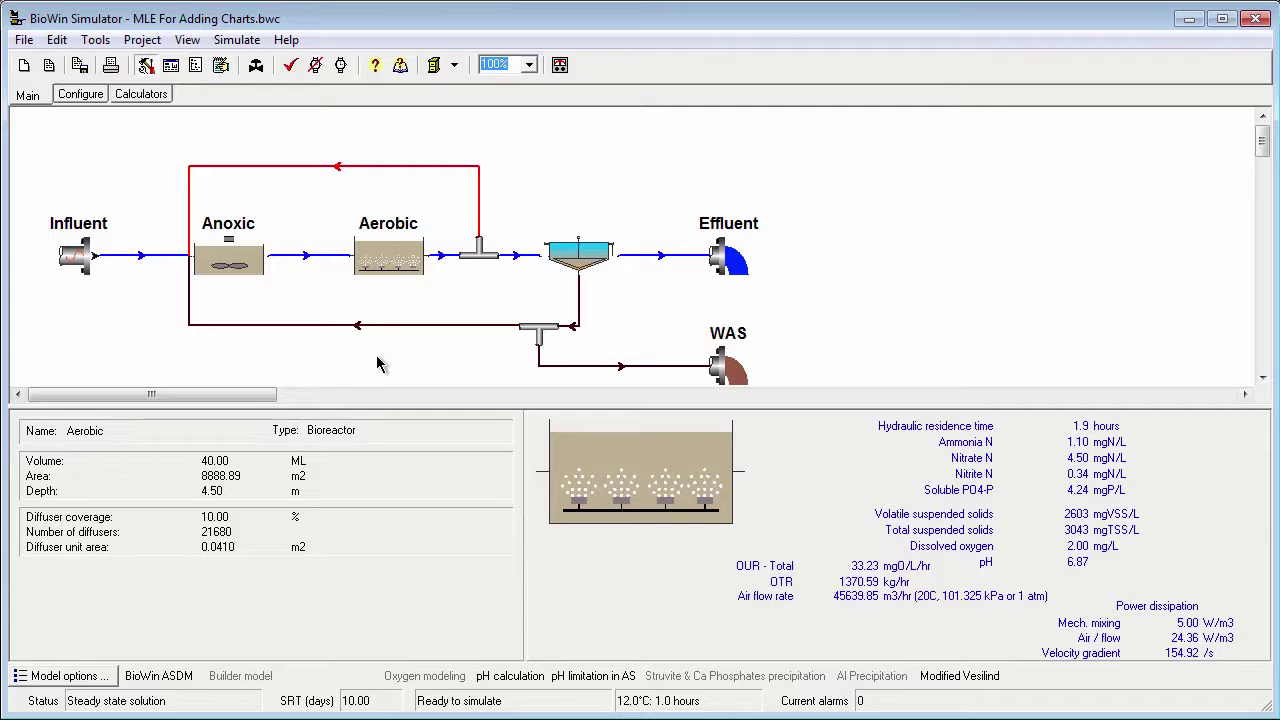
- Open the results album to Page 6 of the Dynamic Chart, showing the suspended-solids bar chart
click(171, 66)
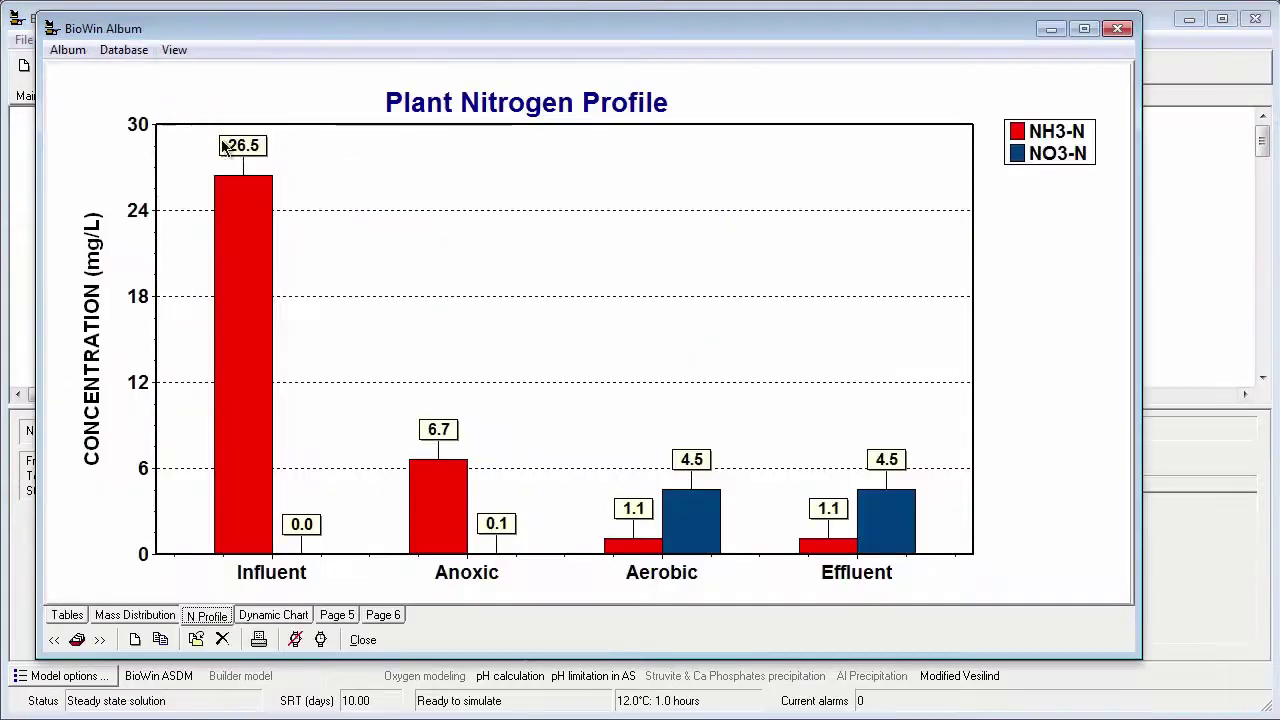
click(286, 615)
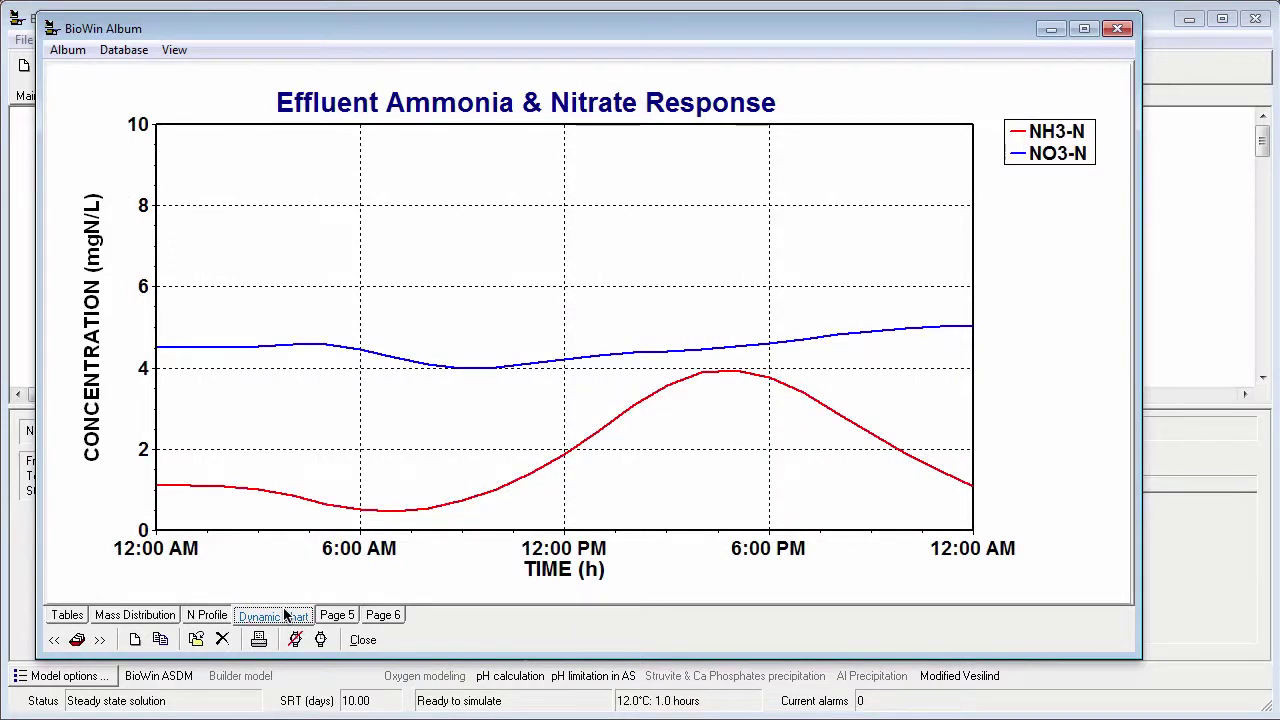
click(384, 616)
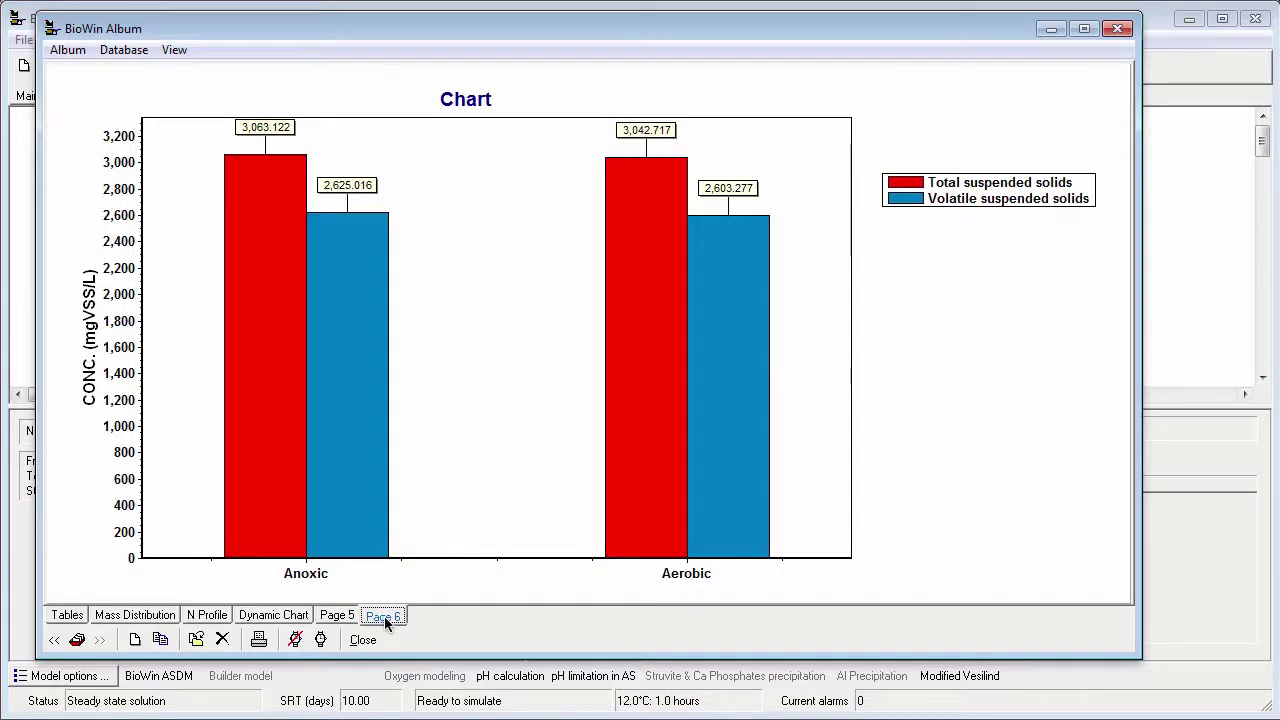
- Open Edit Axes for the chart, check the Right and Bottom Axis settings, then return to Left Axis
right_click(510, 334)
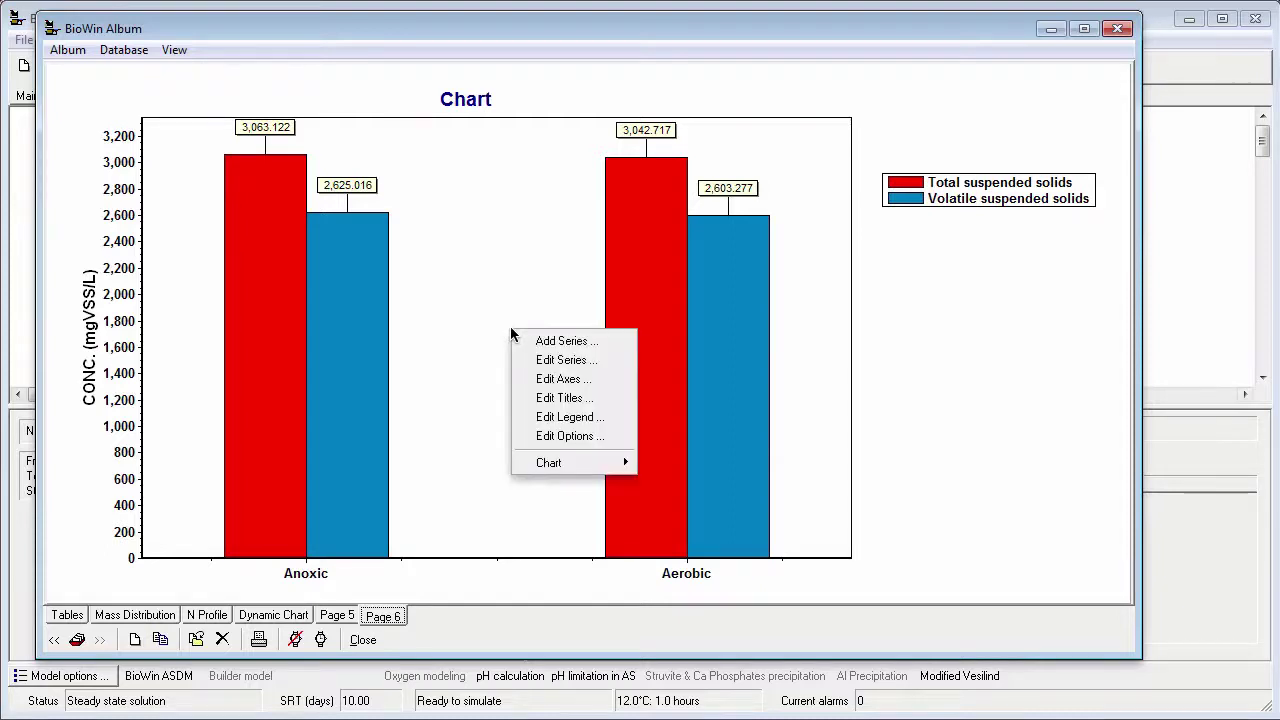
click(545, 381)
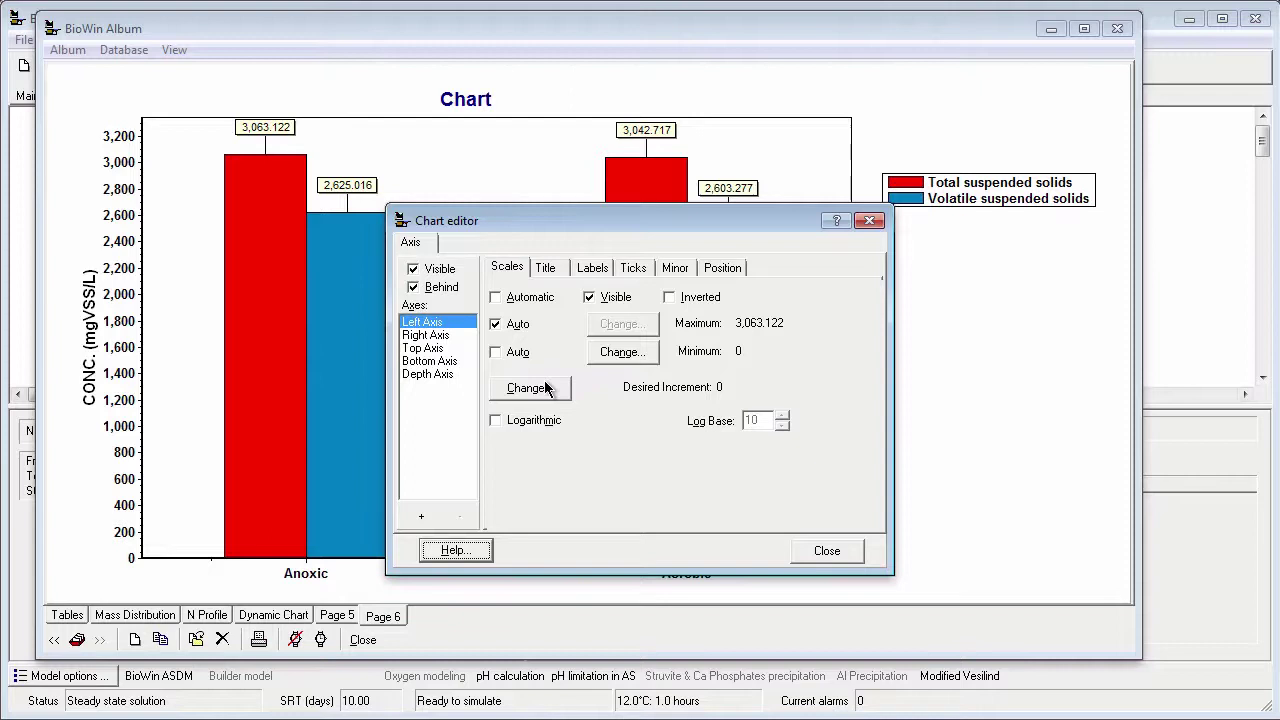
click(435, 338)
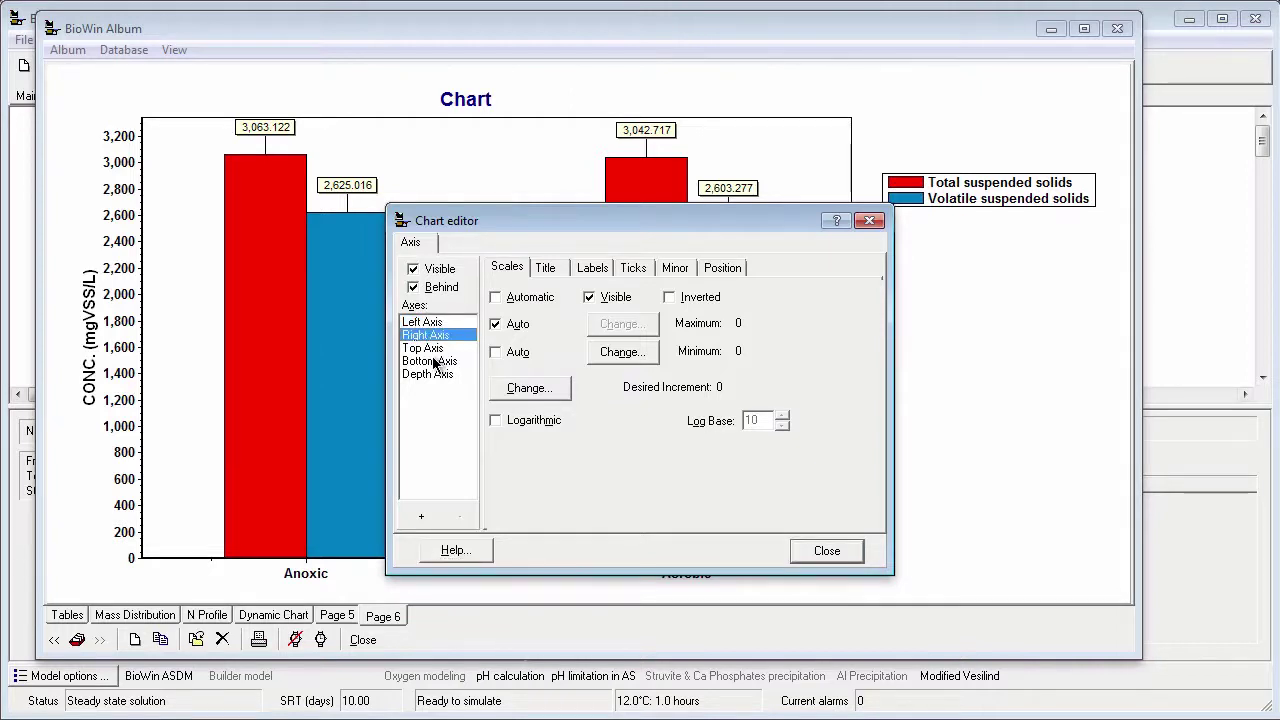
click(433, 360)
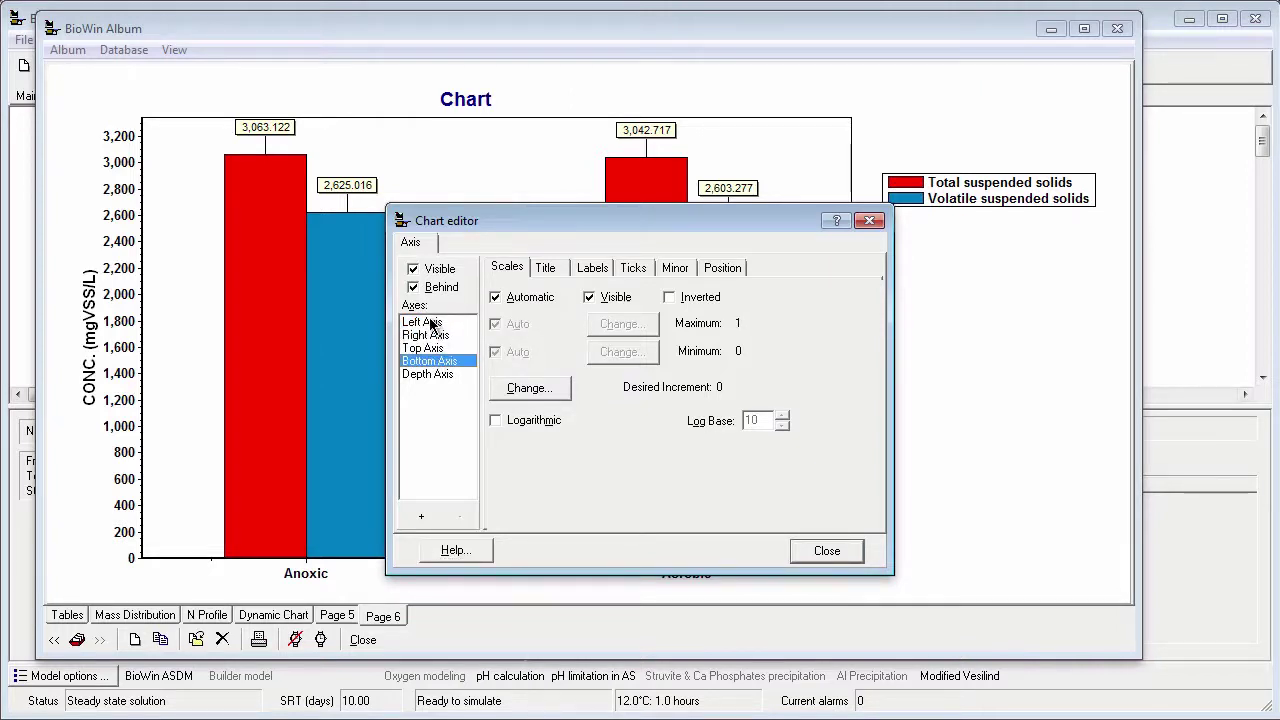
click(431, 322)
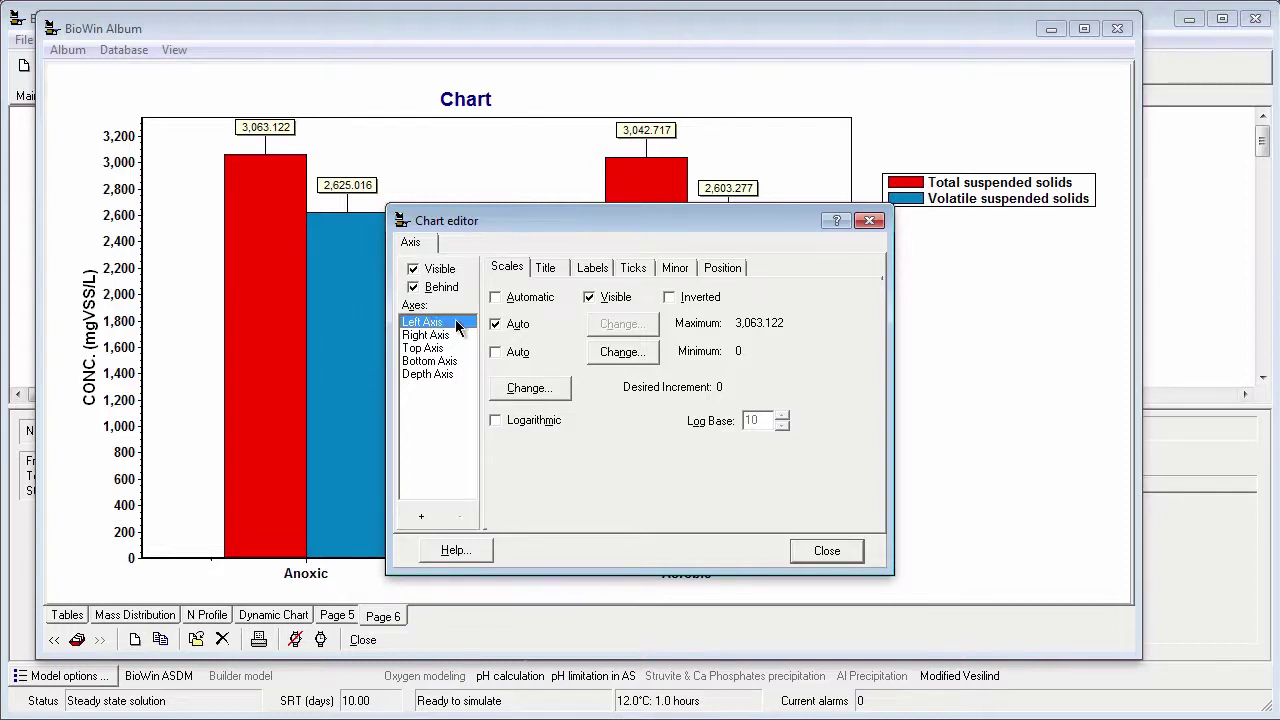
- Turn off automatic maximum for the left axis and fix it at 4000
click(495, 325)
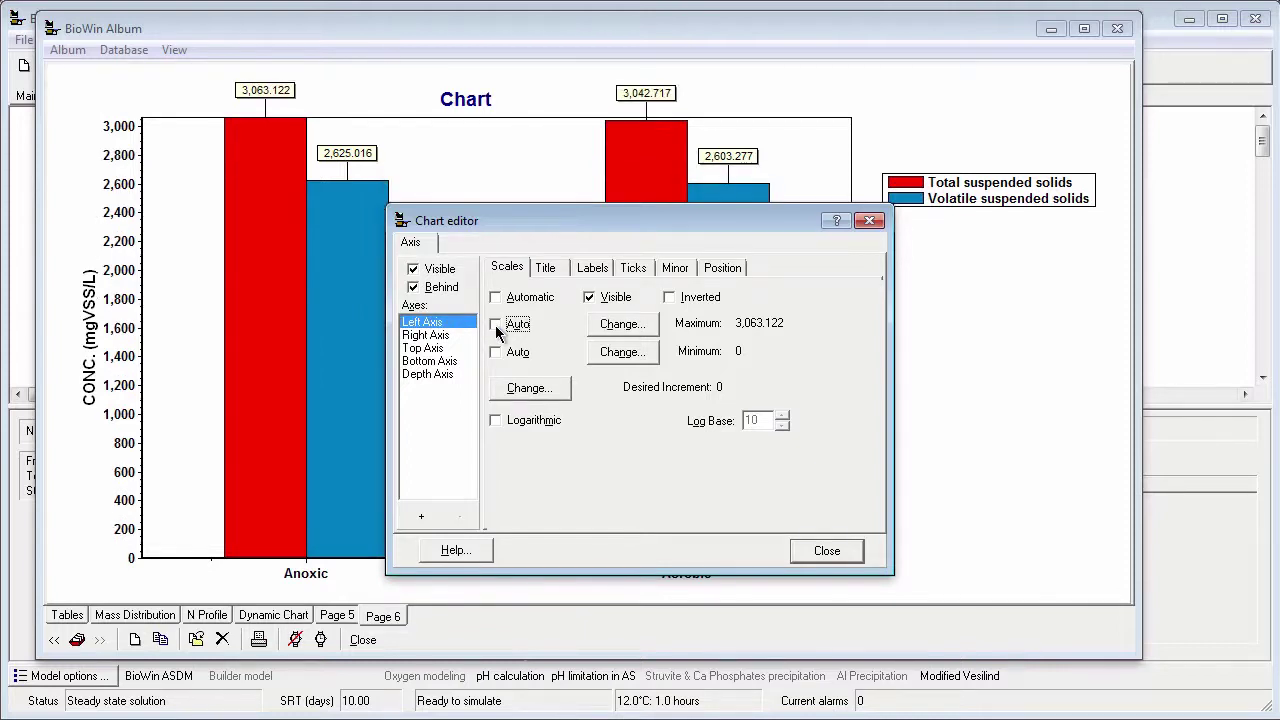
click(615, 326)
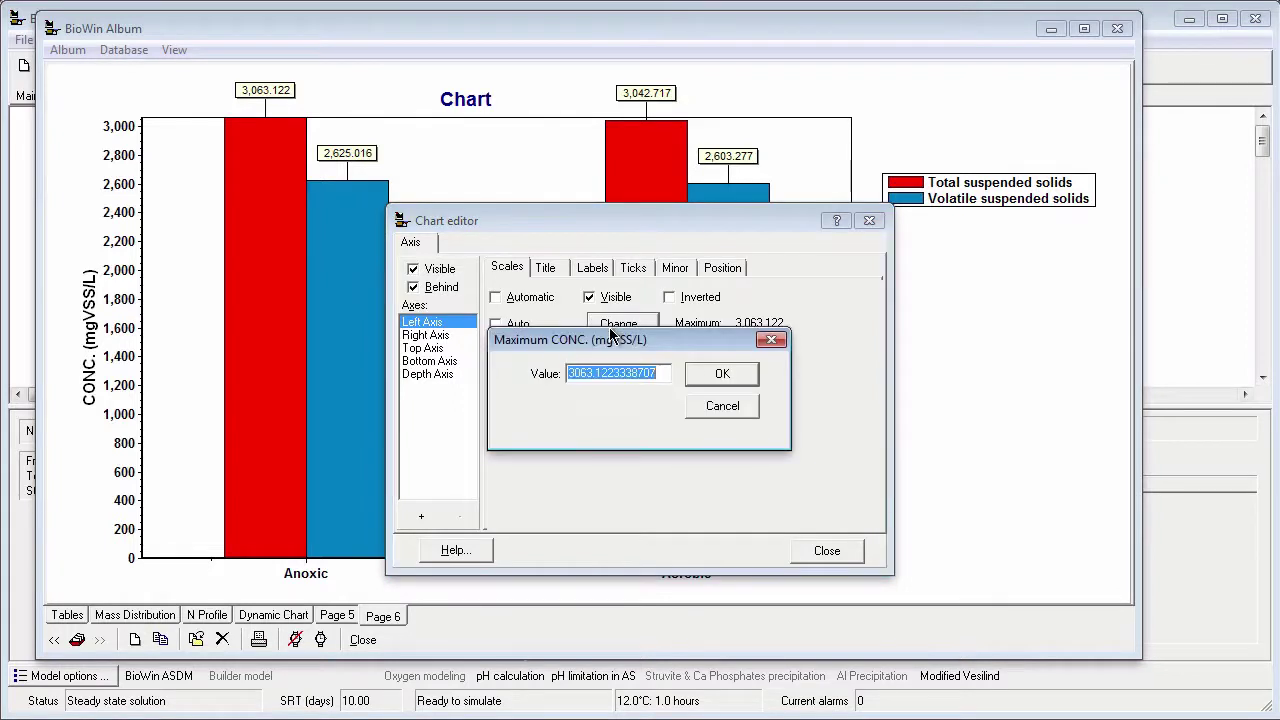
text(4000)
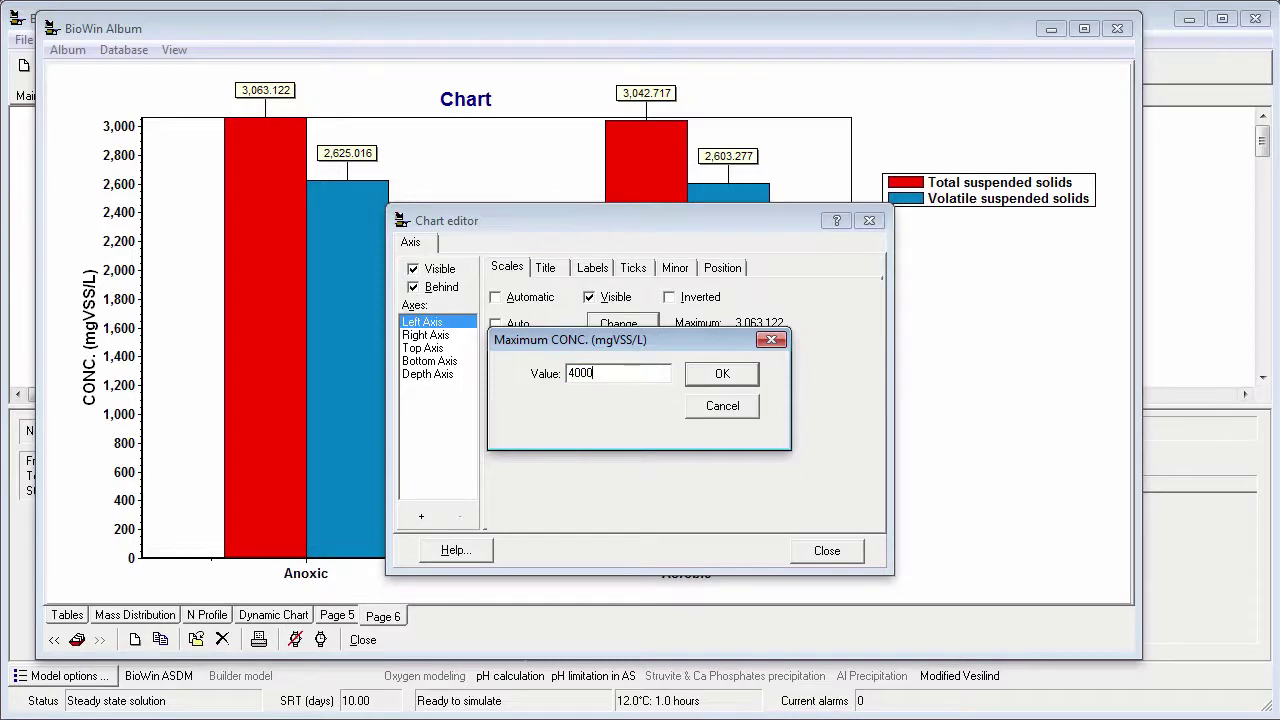
click(712, 375)
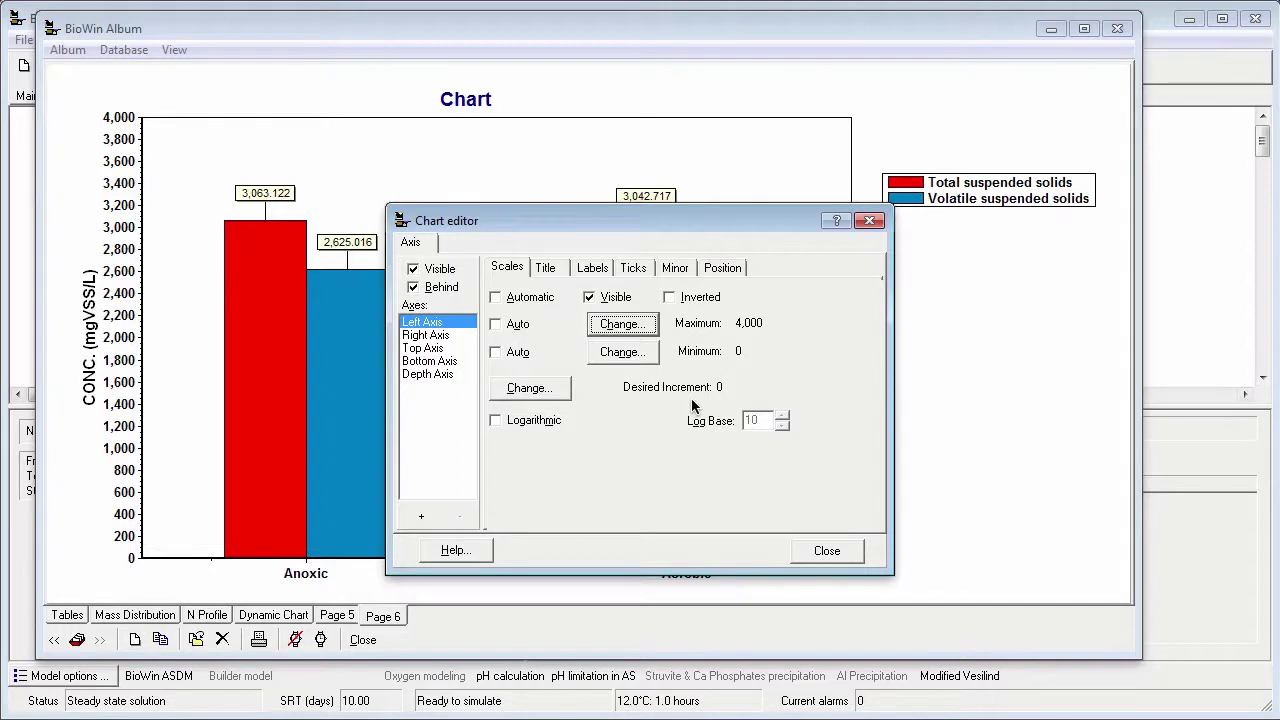
- Set the left axis desired increment to 1,000
click(528, 388)
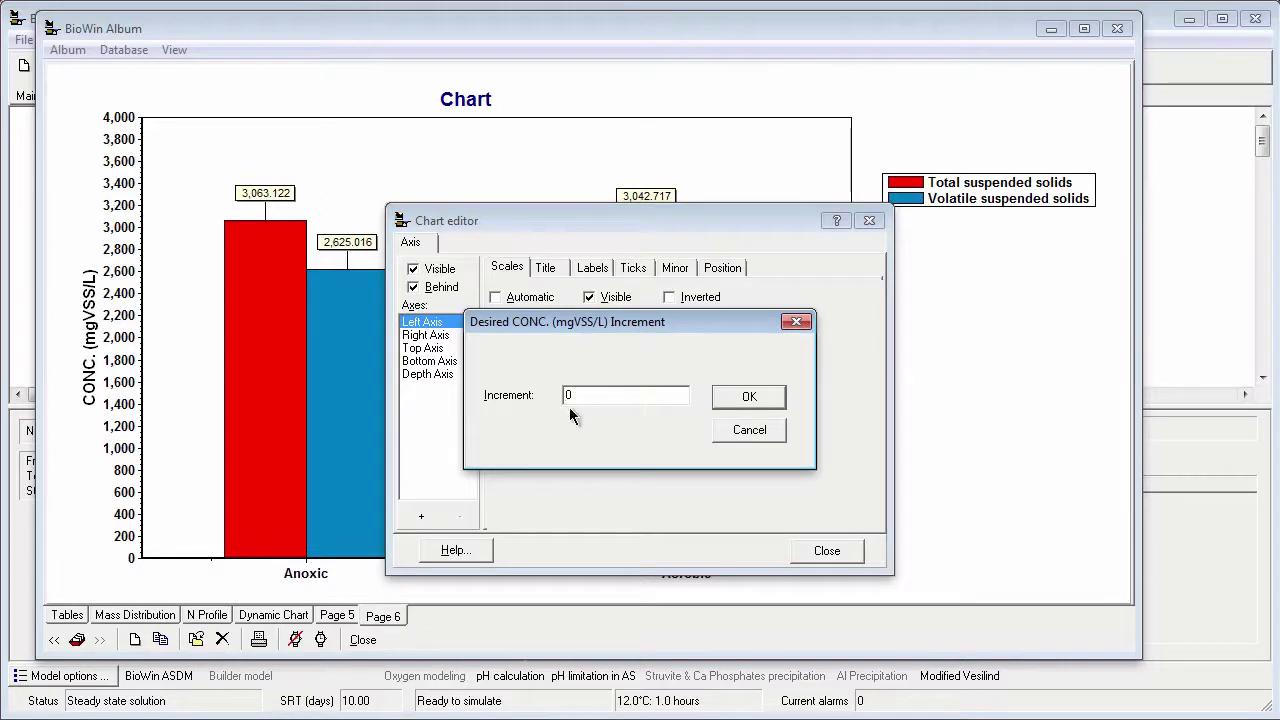
text(1000)
click(750, 398)
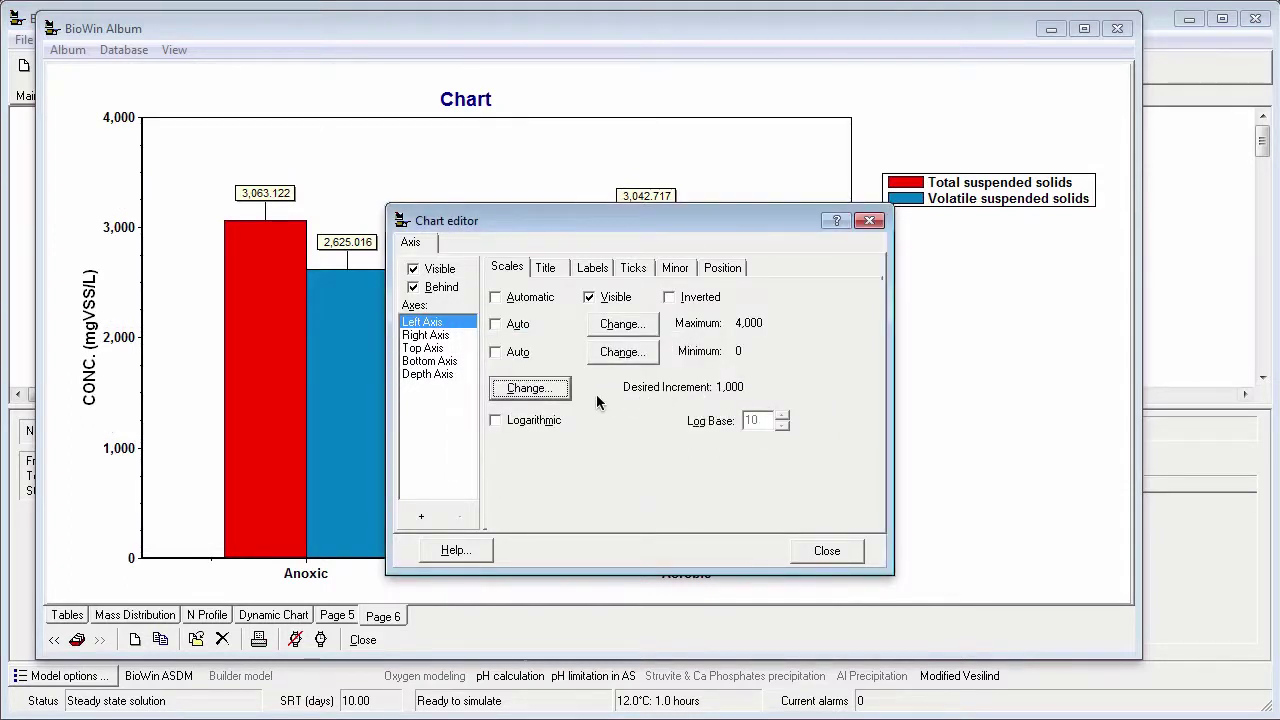
- Remove the V from the left axis title so it reads 'CONC. (mgSS/L)'
click(545, 270)
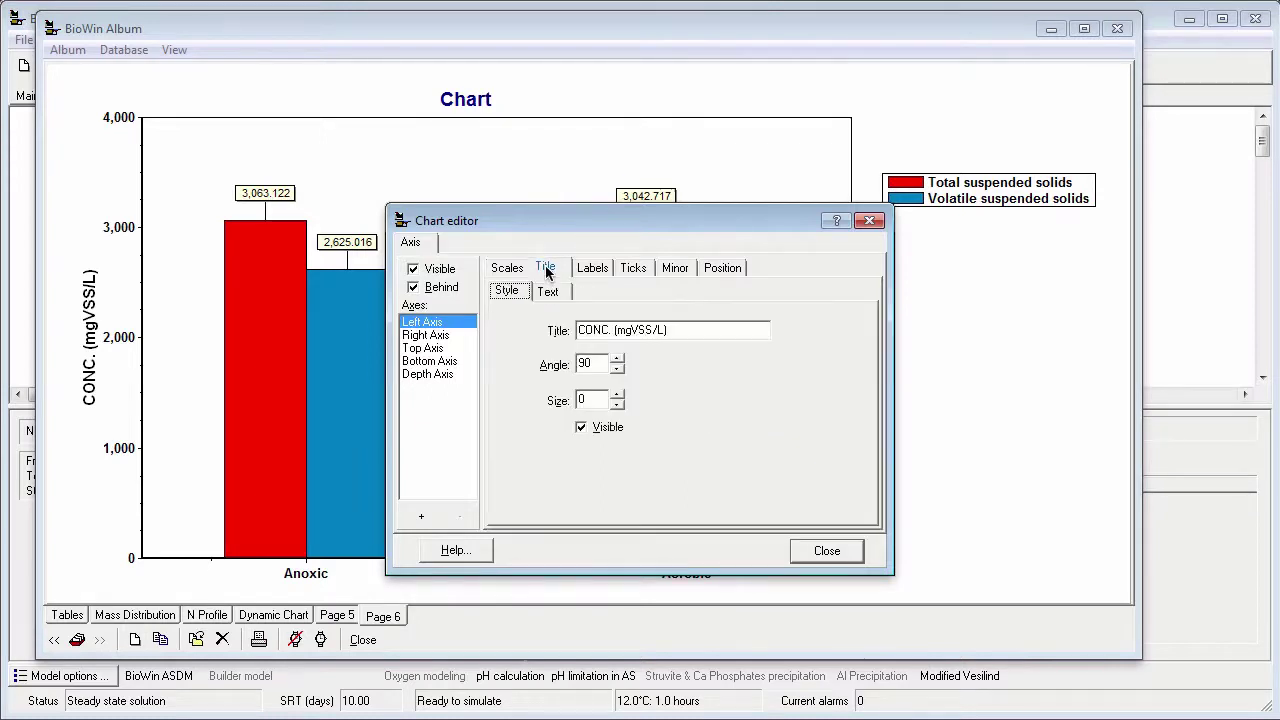
click(637, 339)
key(BackSpace)
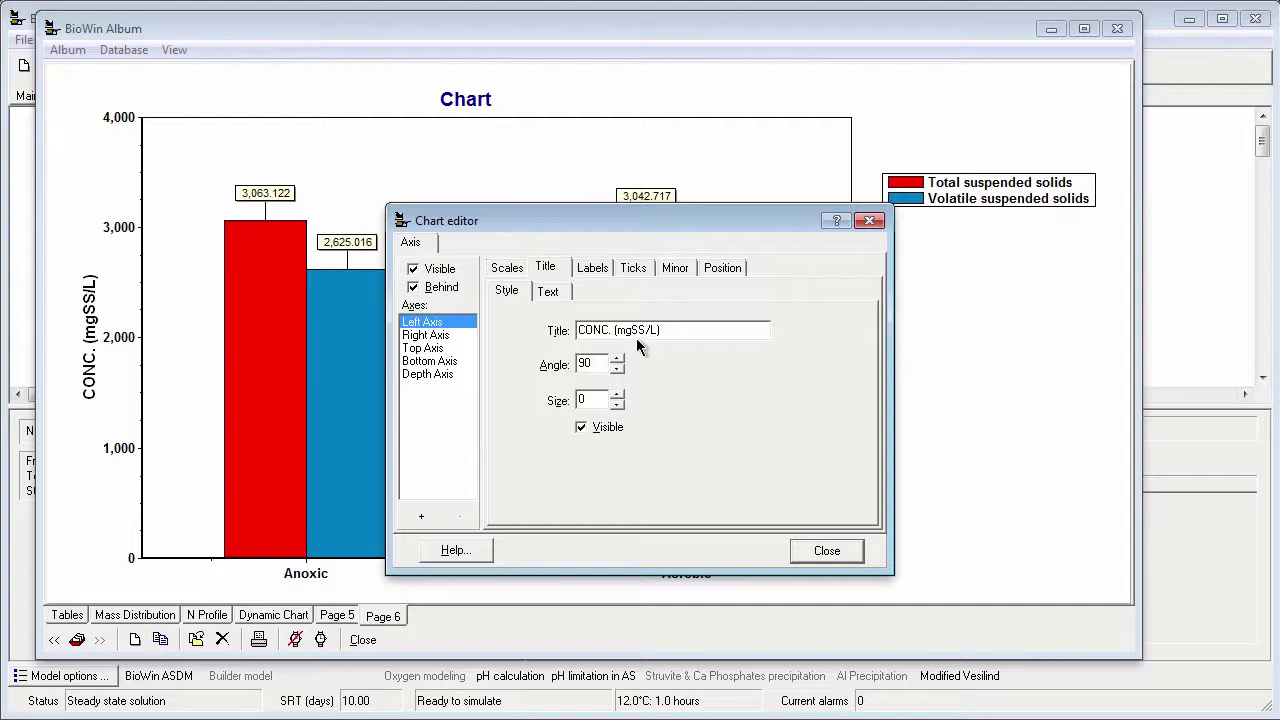
- Enlarge the left axis title font to 16-point bold Arial
click(548, 292)
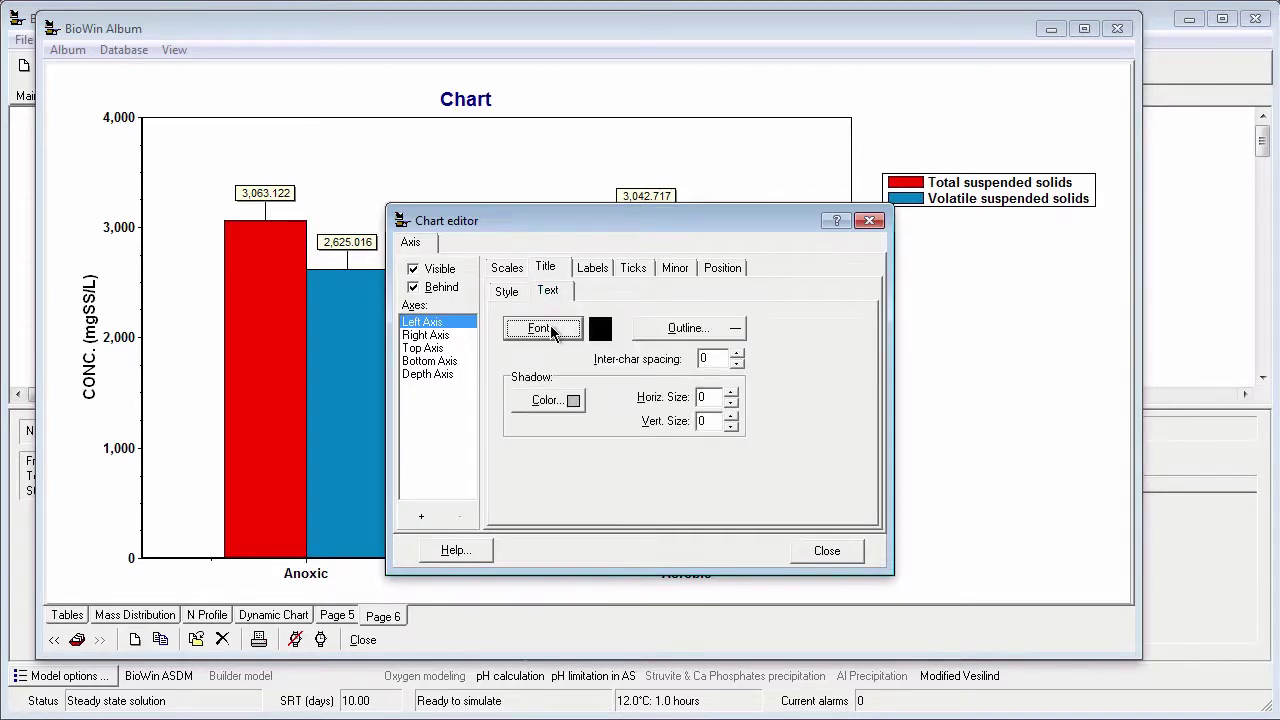
click(541, 329)
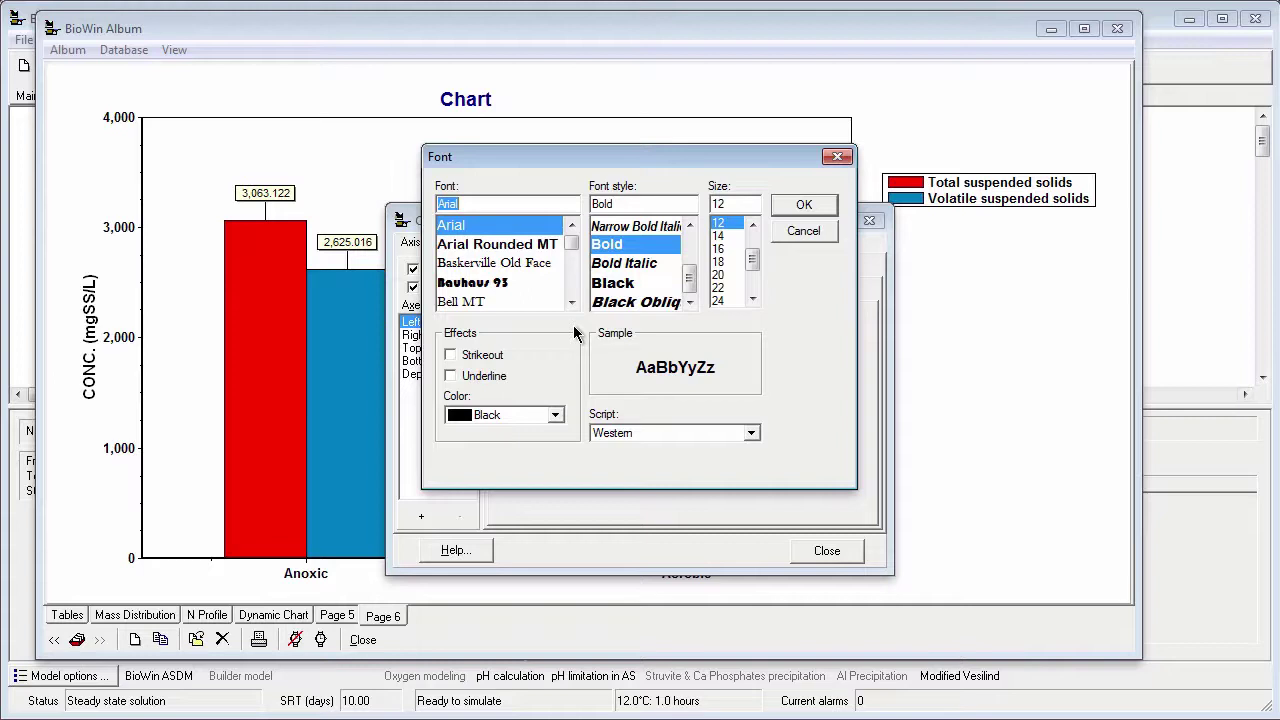
click(722, 250)
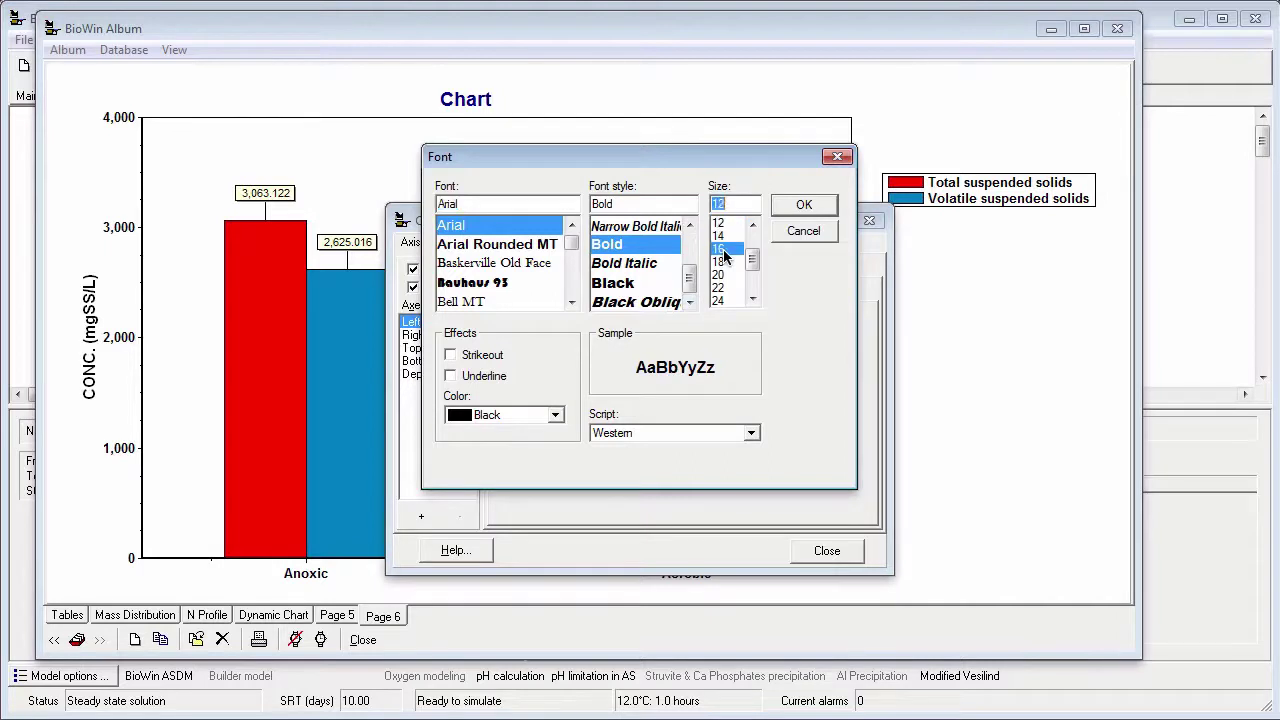
click(804, 204)
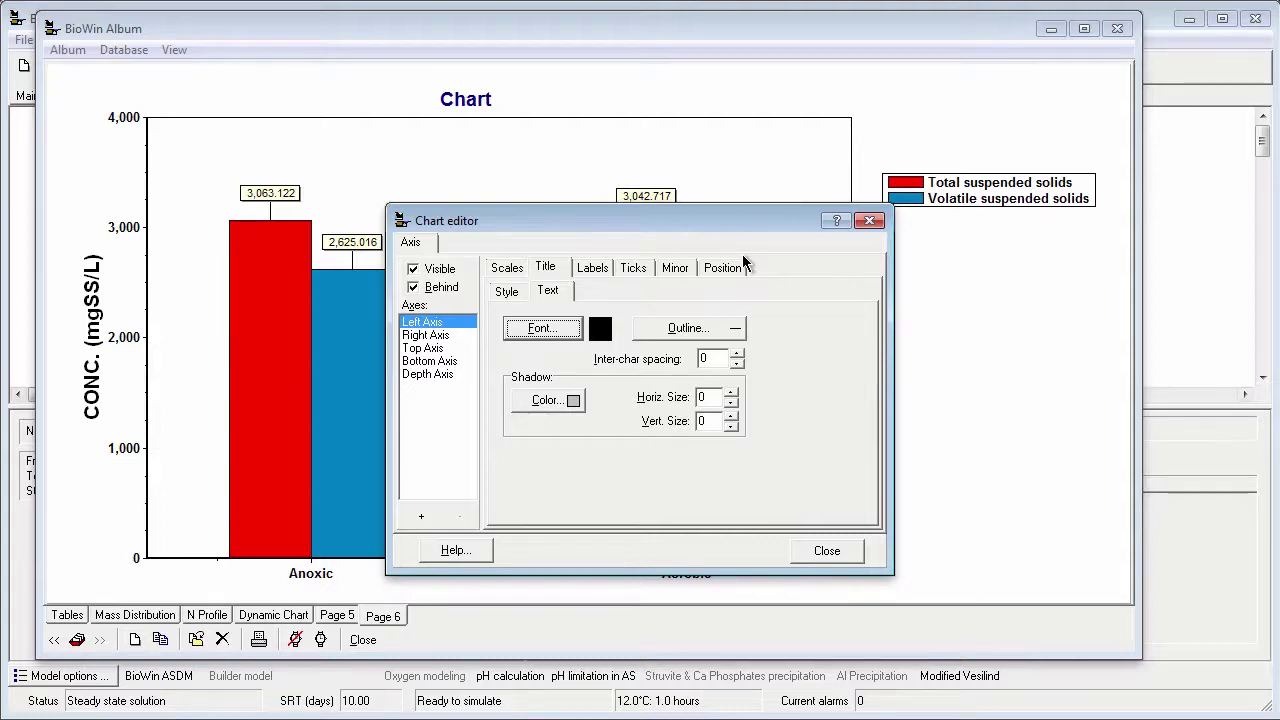
- Set the left axis value labels (0 to 4,000) to 14-point bold Arial
click(593, 268)
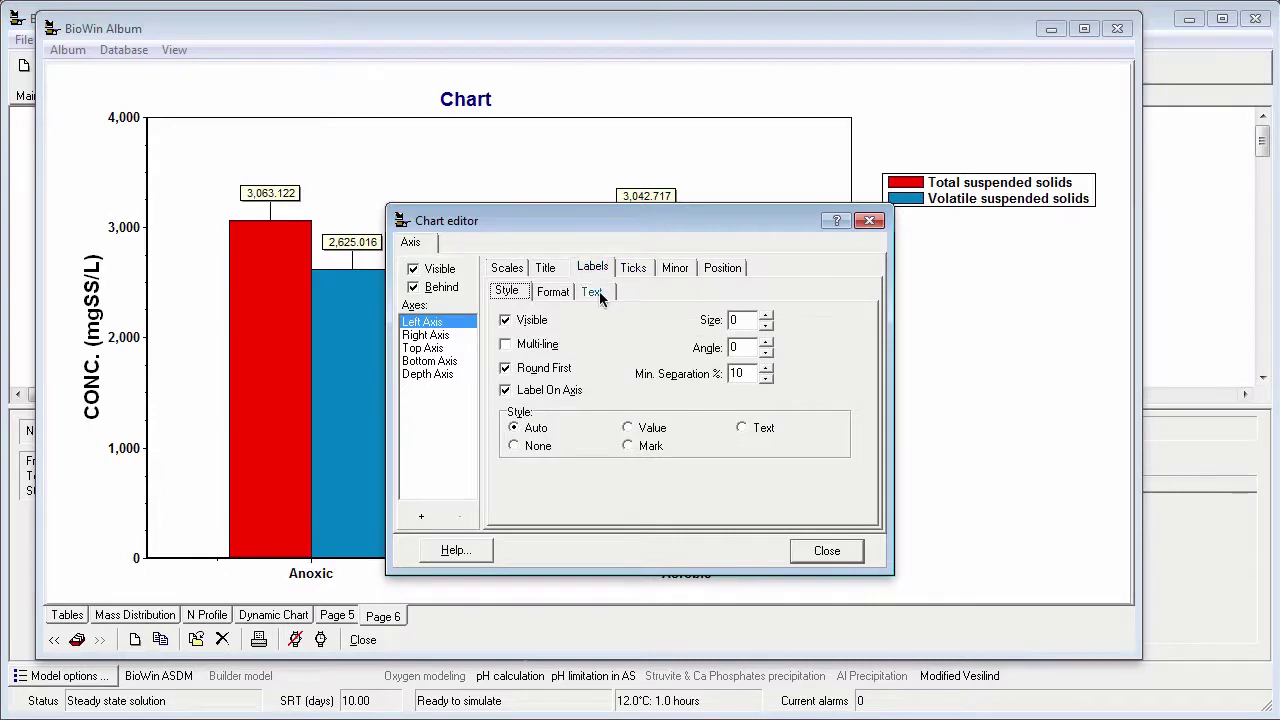
click(601, 295)
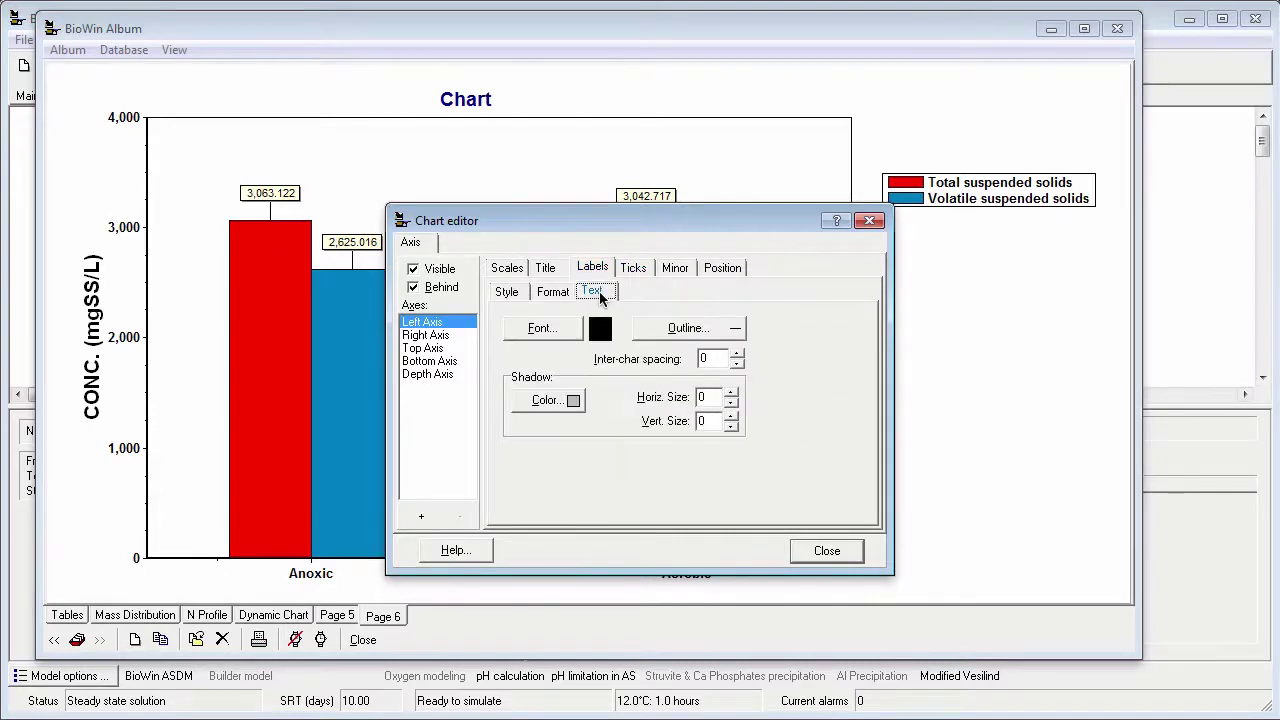
click(558, 336)
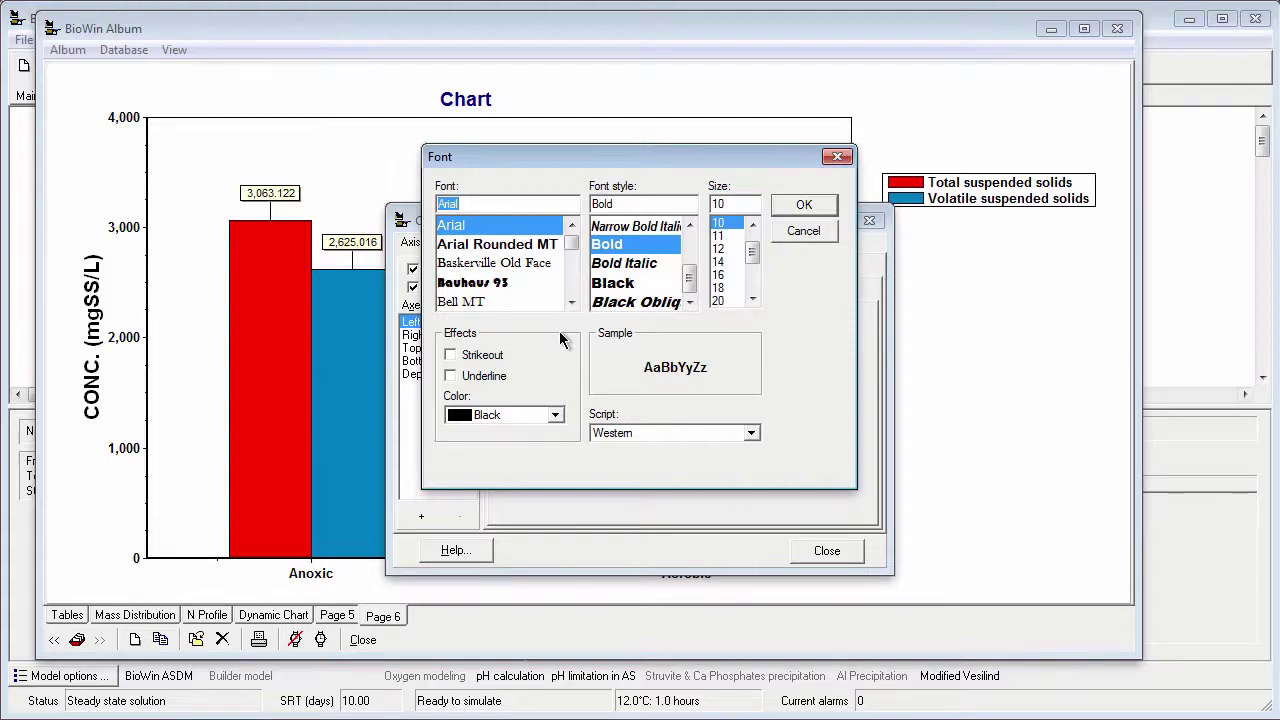
click(726, 263)
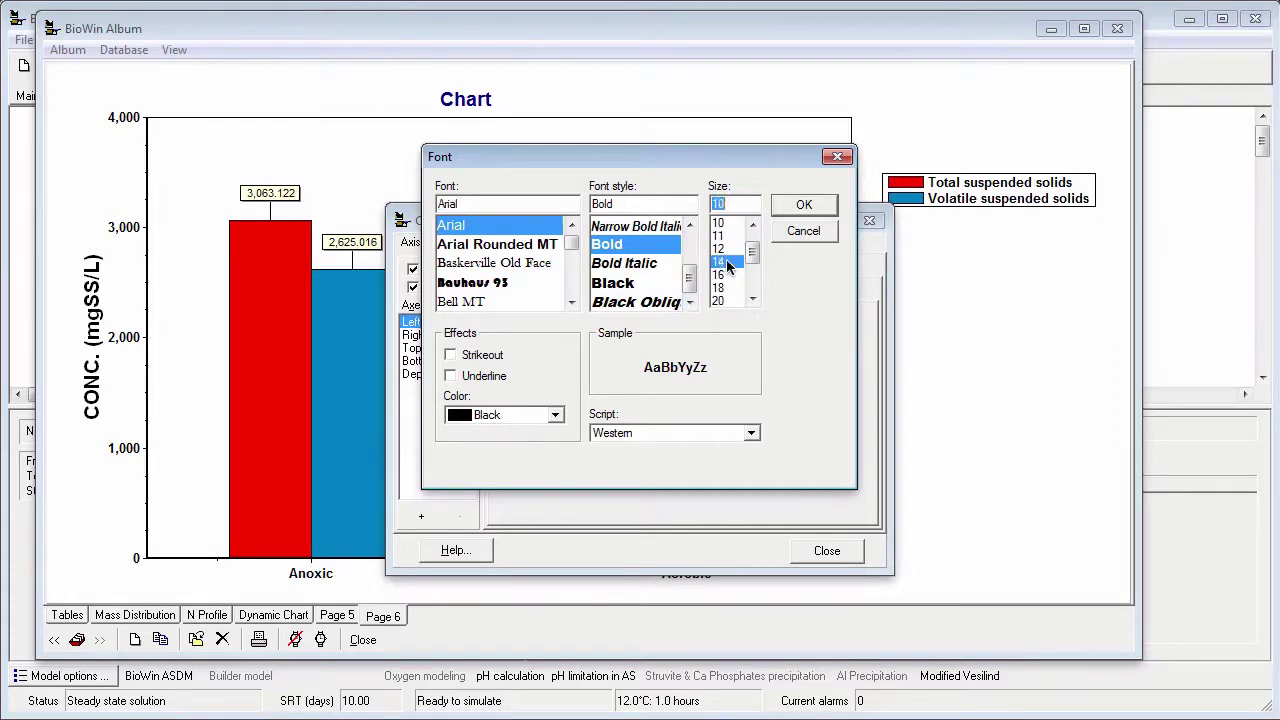
click(785, 208)
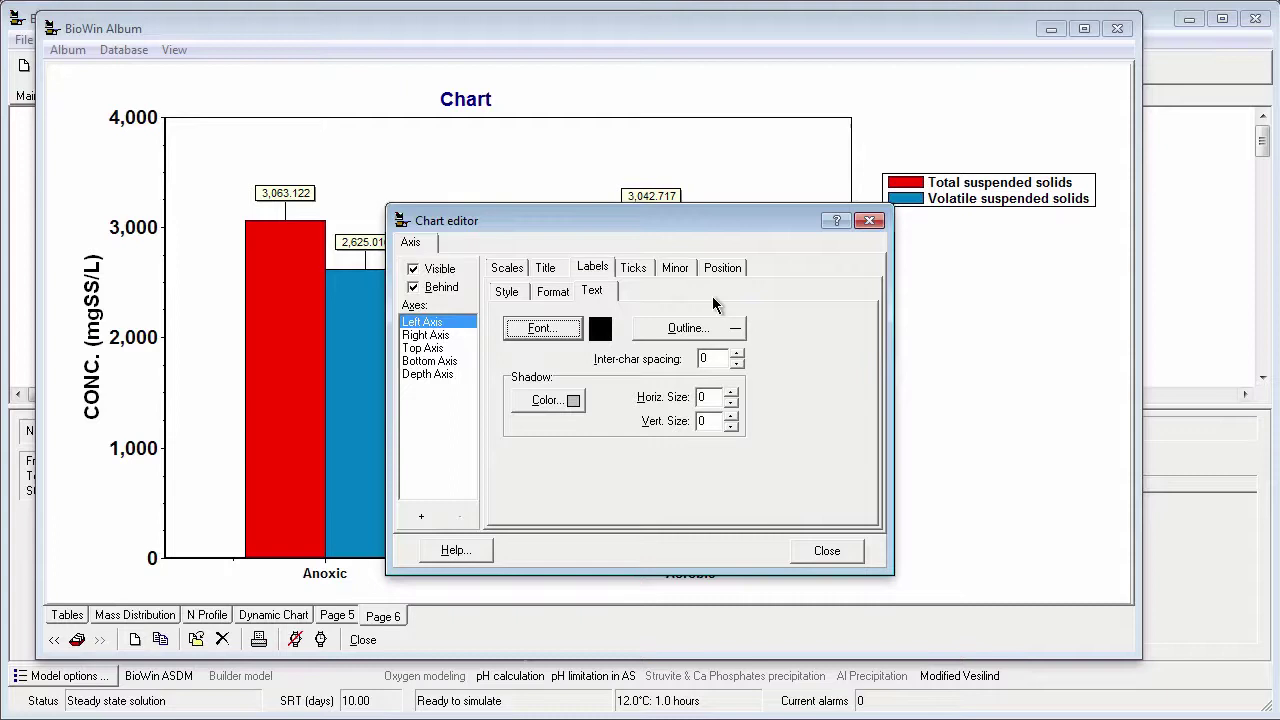
- Make the left axis gridlines visible with the Dot line style
click(631, 269)
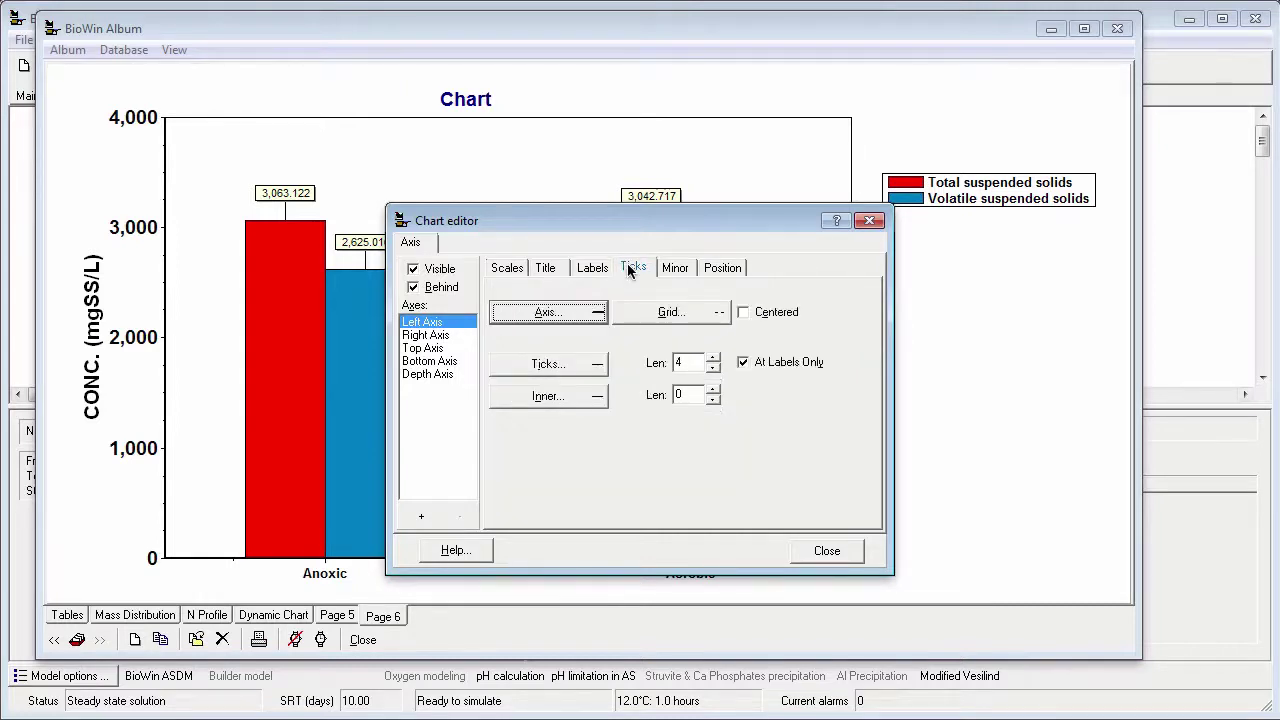
click(664, 315)
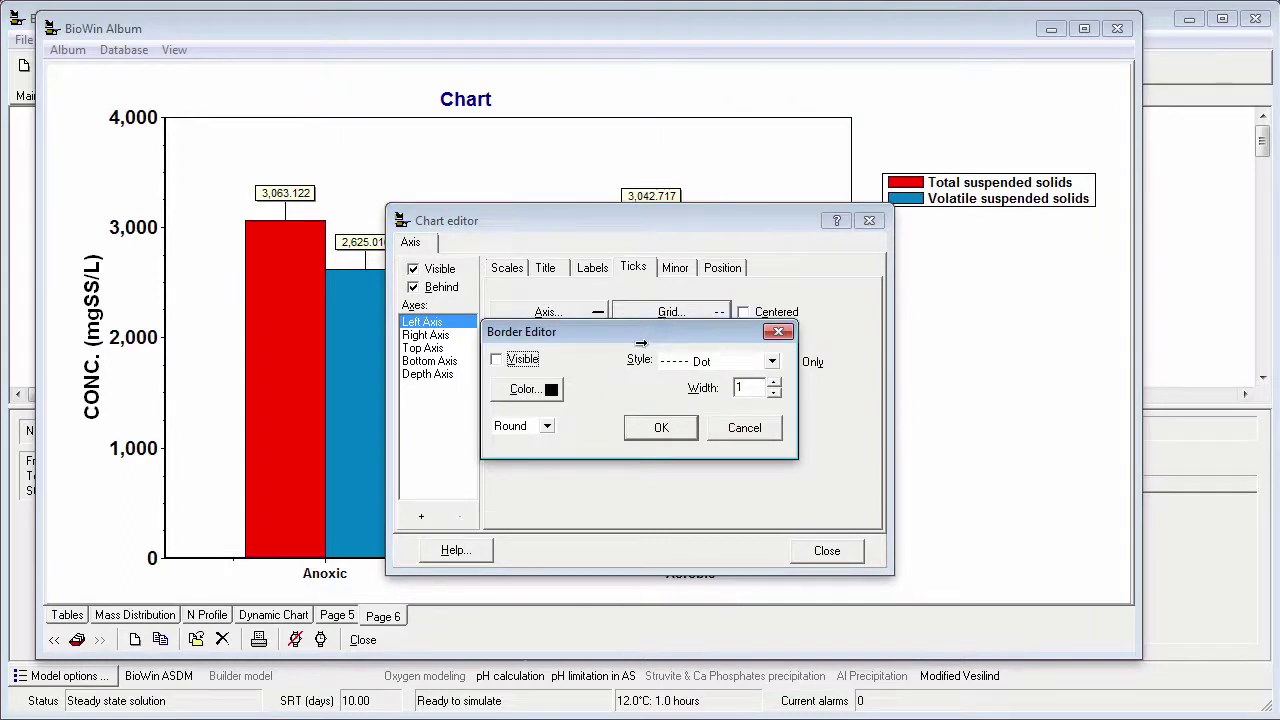
click(499, 366)
click(672, 430)
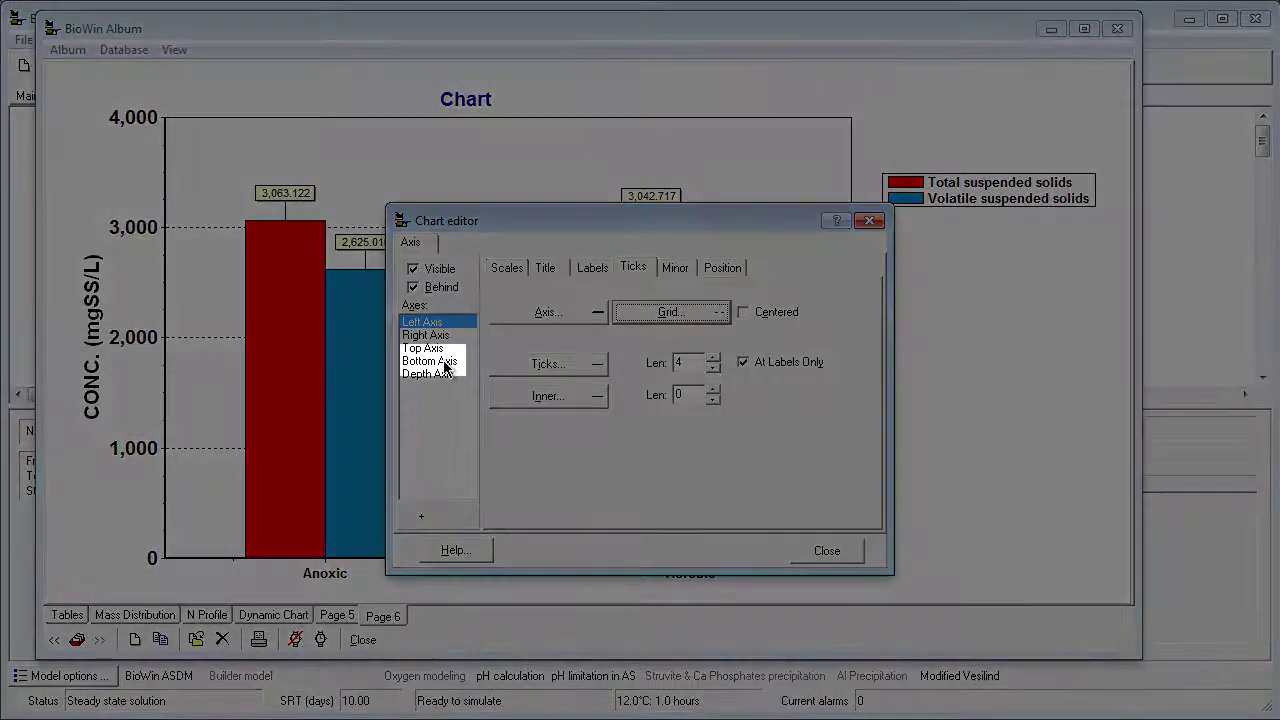
- Enlarge the bottom axis category labels, such as Anoxic, to 14-point bold
click(442, 366)
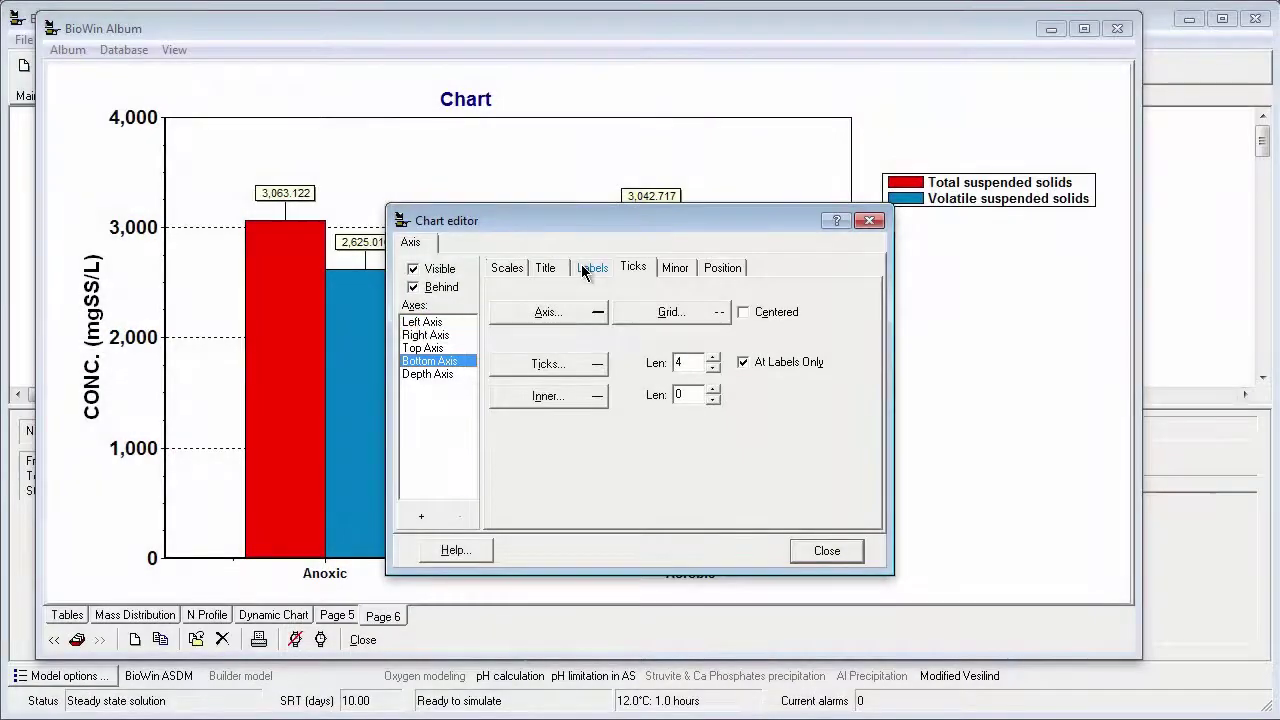
click(587, 269)
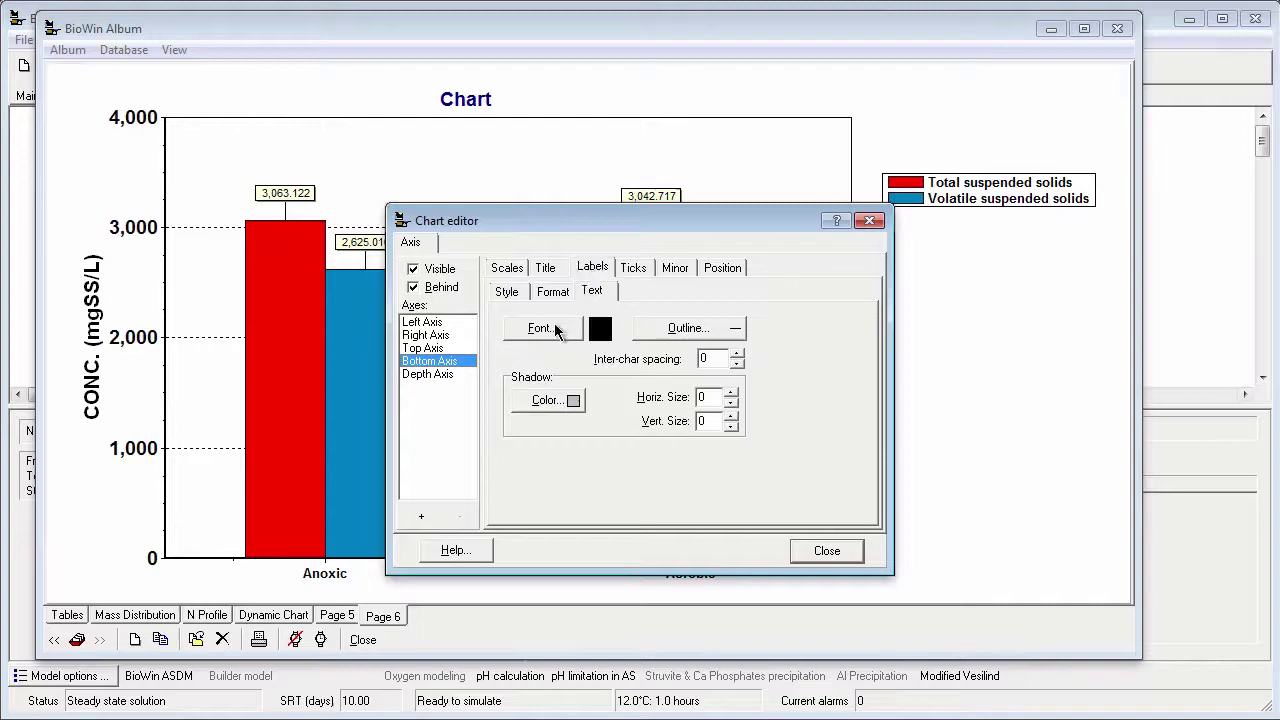
click(555, 330)
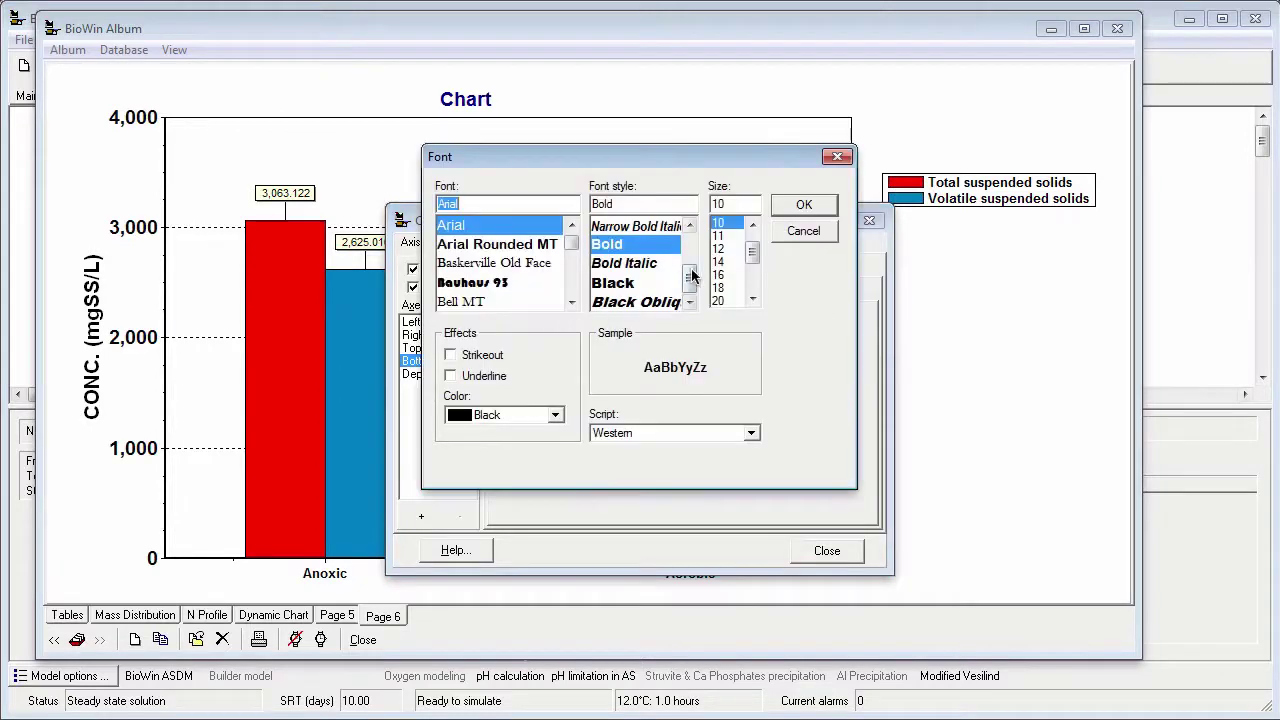
click(720, 262)
click(804, 205)
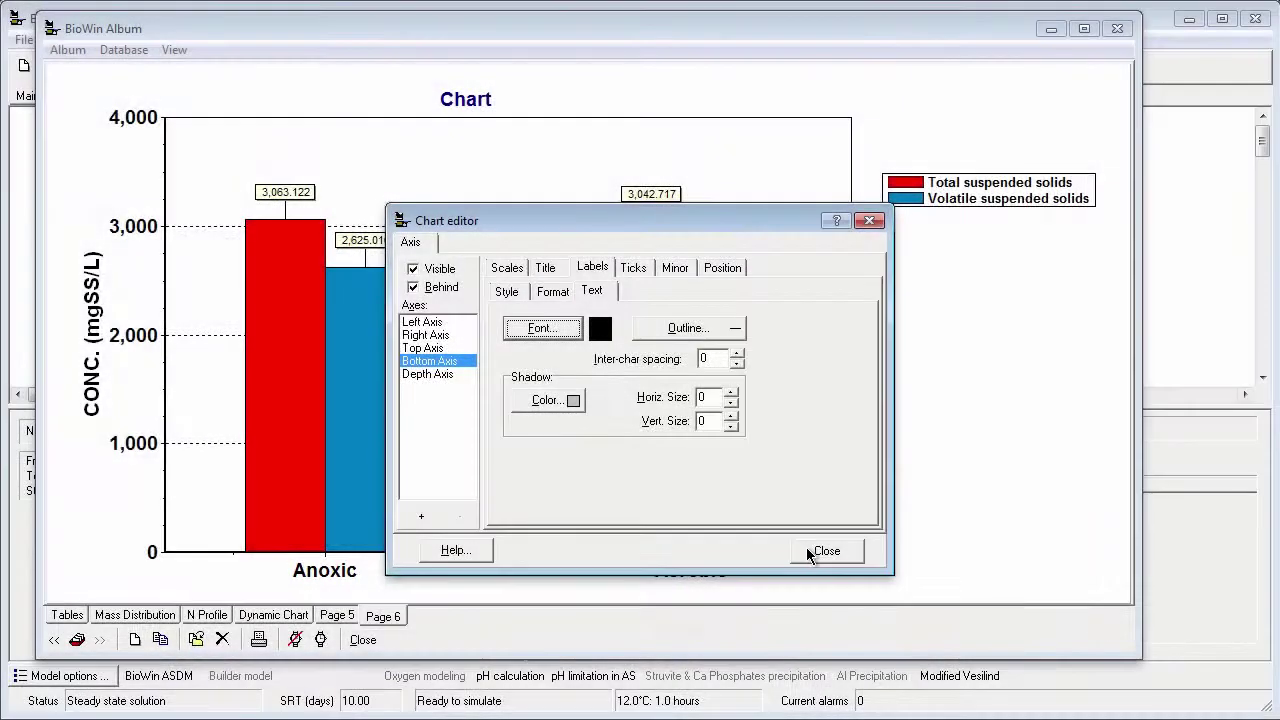
- Close the Chart editor to view the finished suspended-solids chart
click(826, 551)
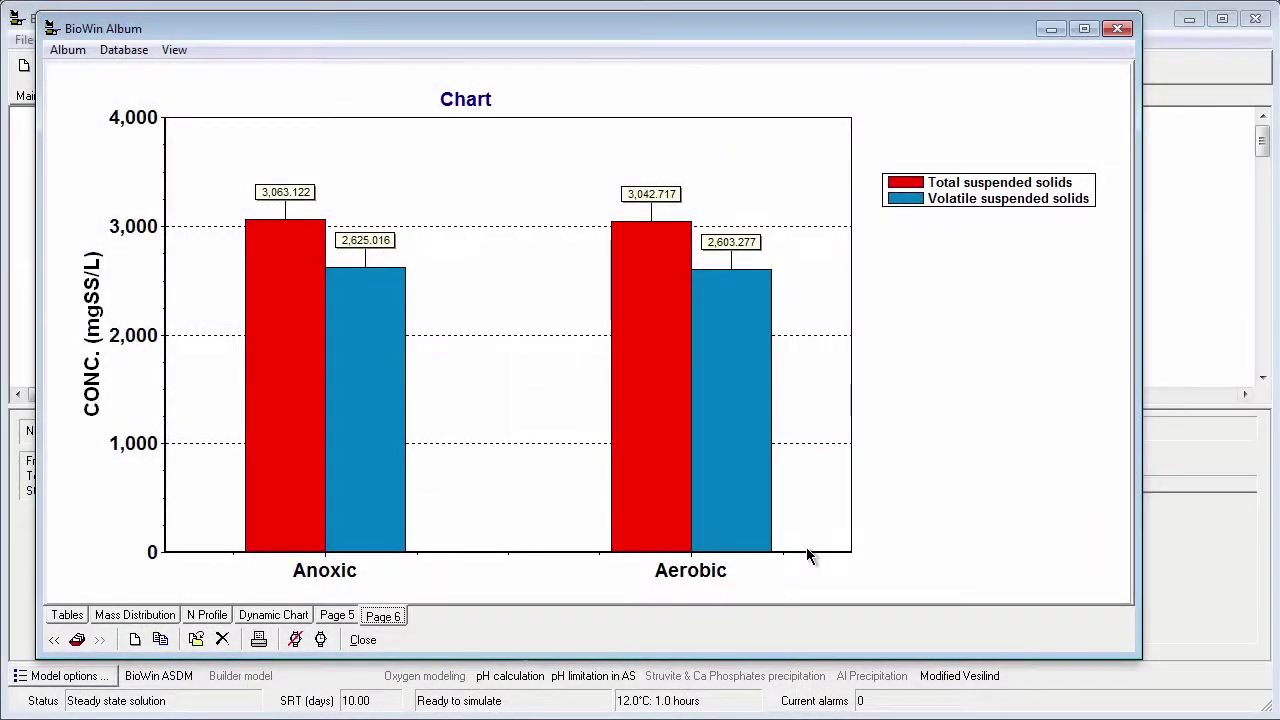